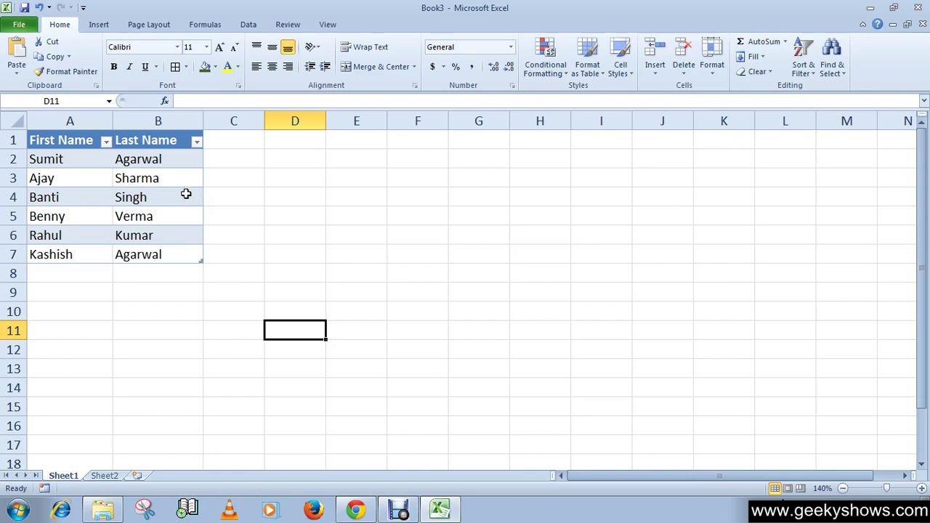
Sort the table by the First Name column from A to Z
left_click(106, 142)
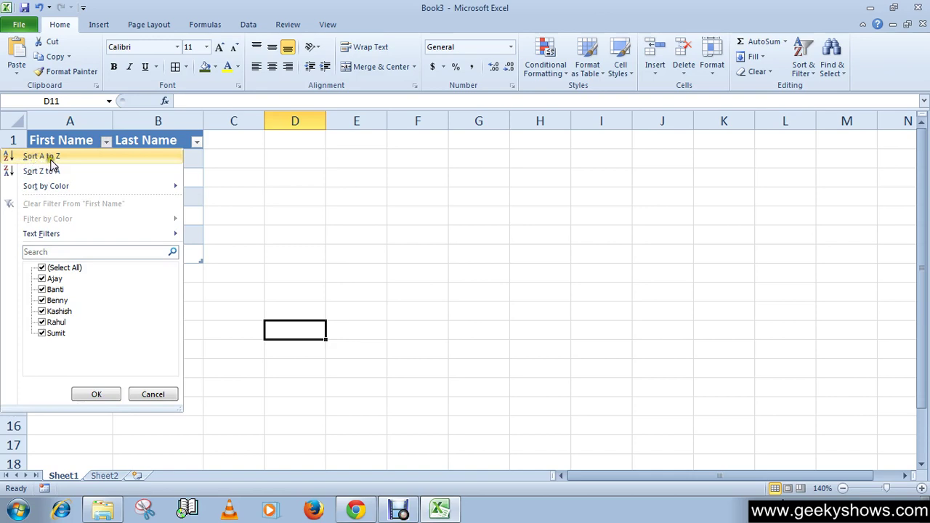
key("Escape")
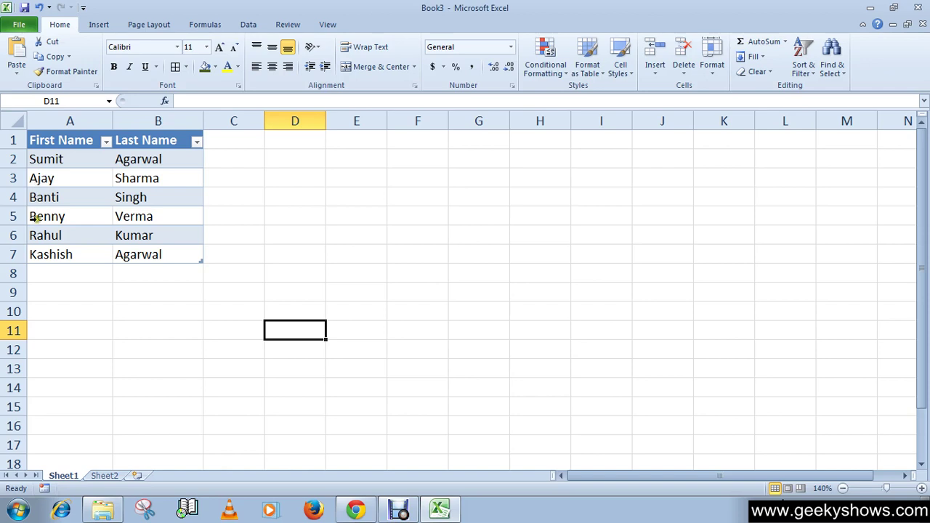
left_click(106, 141)
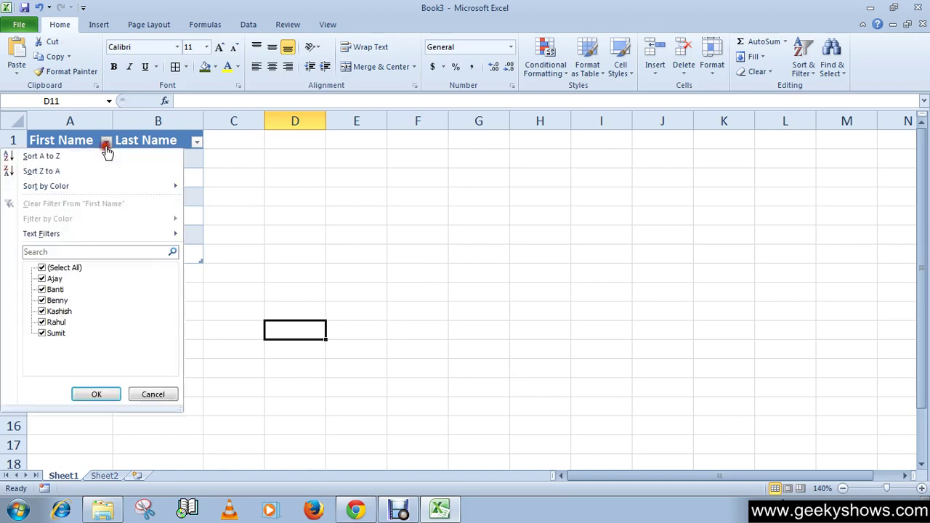
left_click(60, 159)
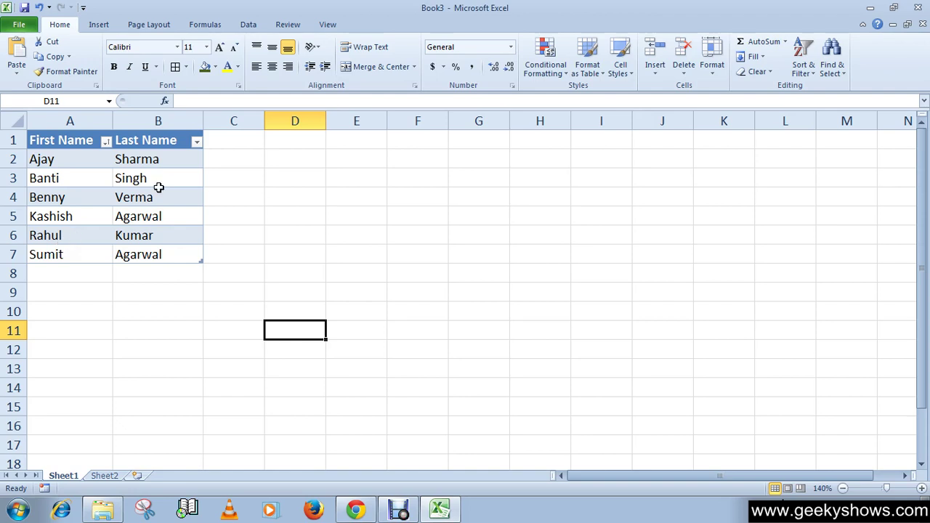
Apply a custom text filter to the Last Name column that equals the first listed surname, and undo the filter
left_click(196, 141)
mouse_move(108, 240)
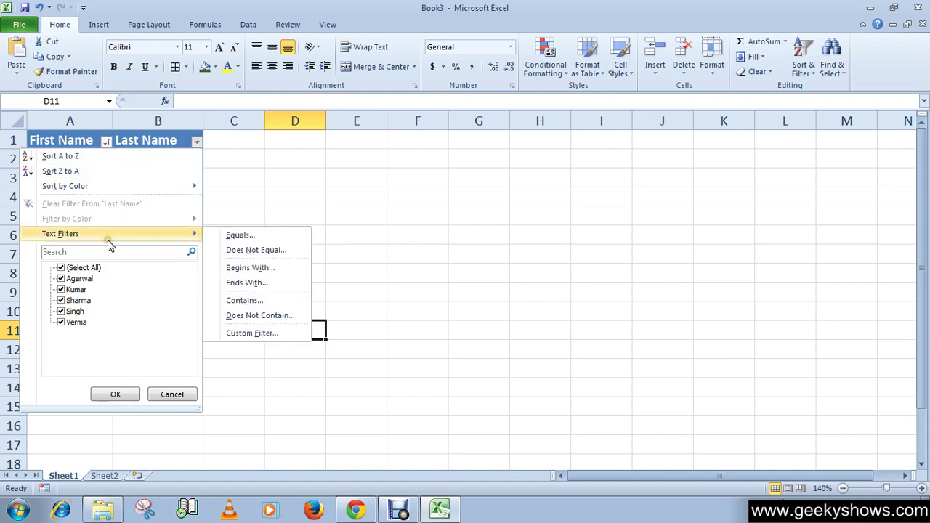
left_click(243, 334)
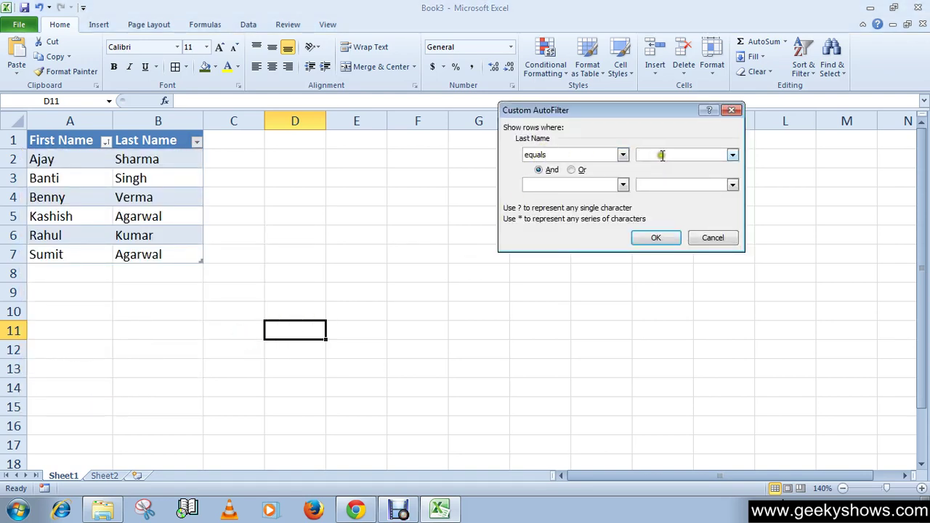
left_click(733, 155)
left_click(683, 165)
left_click(675, 154)
left_click(651, 240)
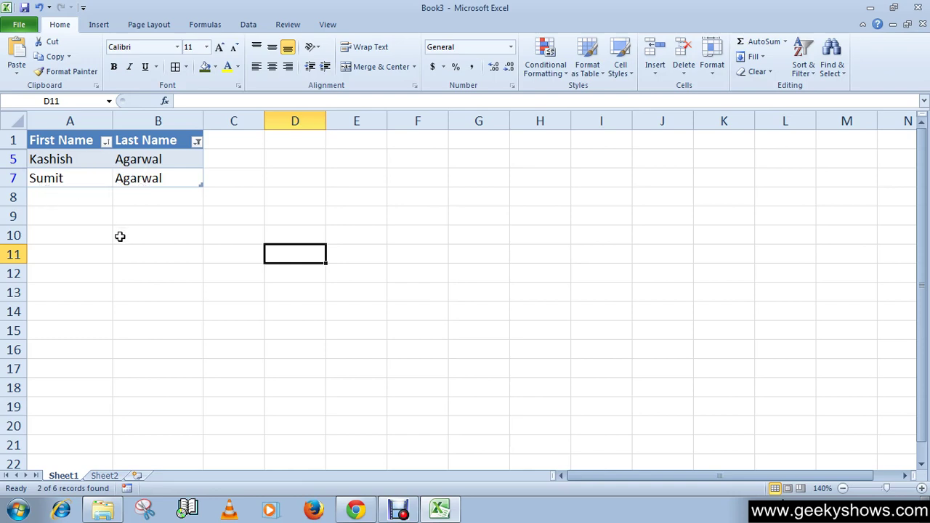
key("ctrl+z")
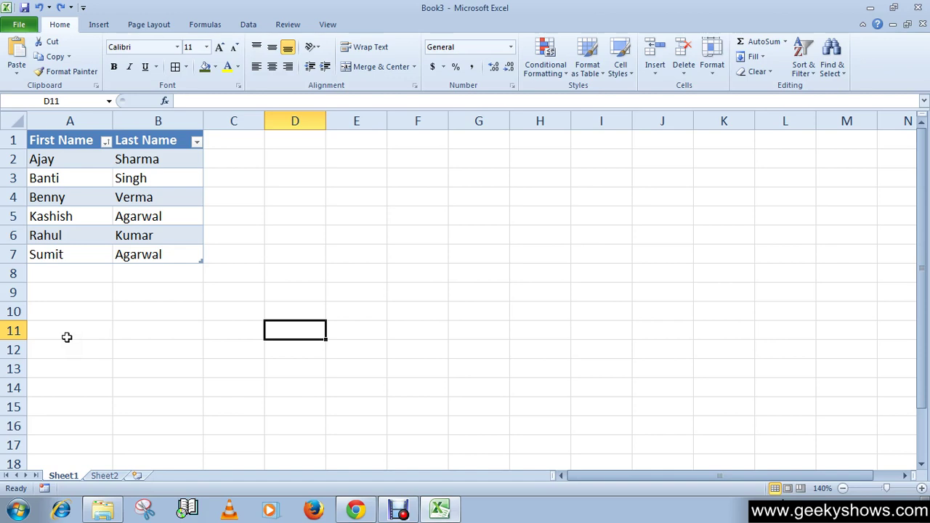
Enter the heading "Name" in cell D1
left_click(285, 145)
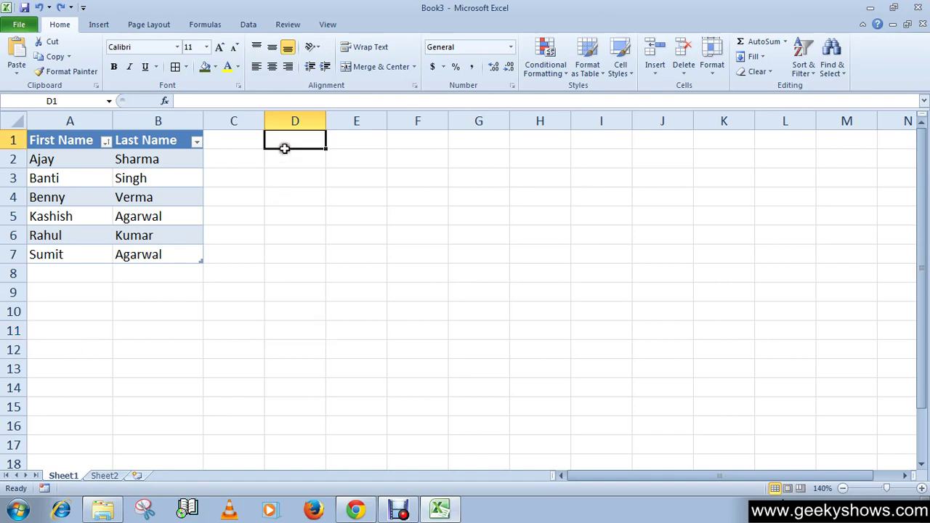
type("N")
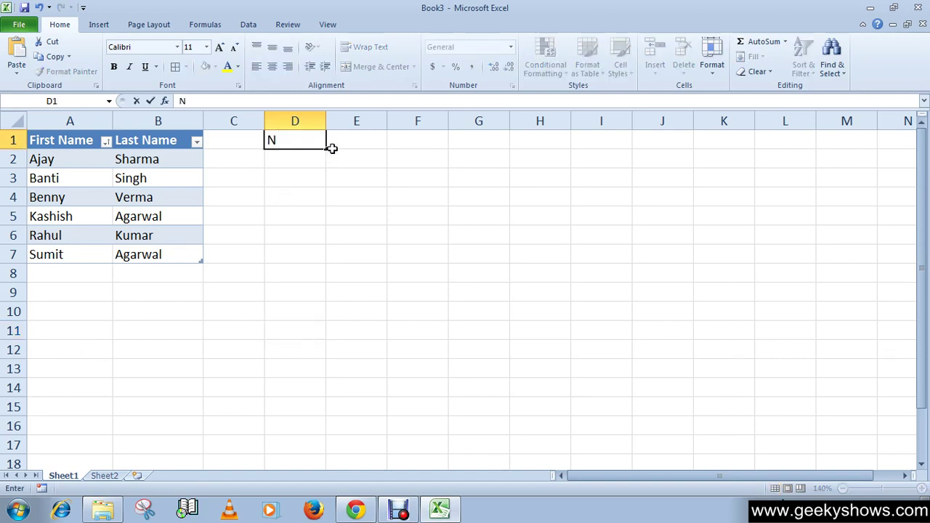
type("ame")
key("Return")
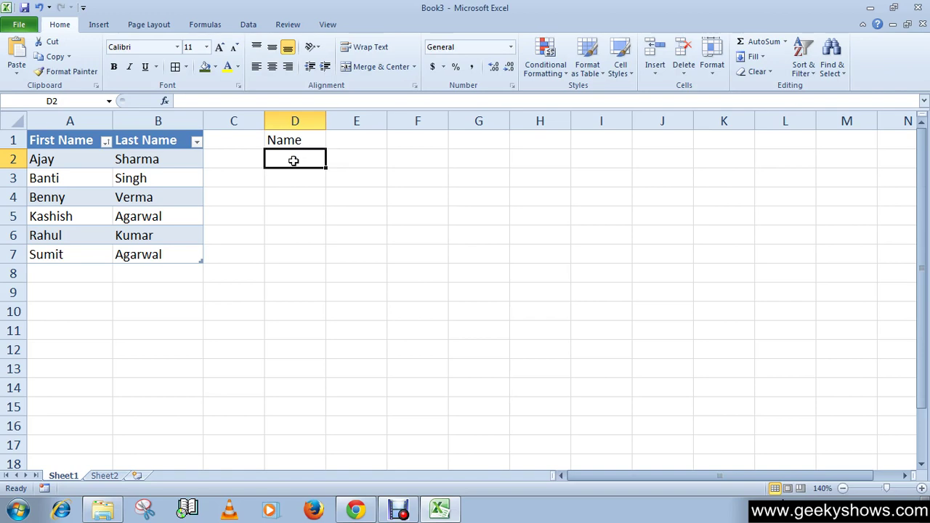
Search for the "concatenate" function and insert CONCATENATE into cell D2
left_click(190, 25)
left_click(20, 57)
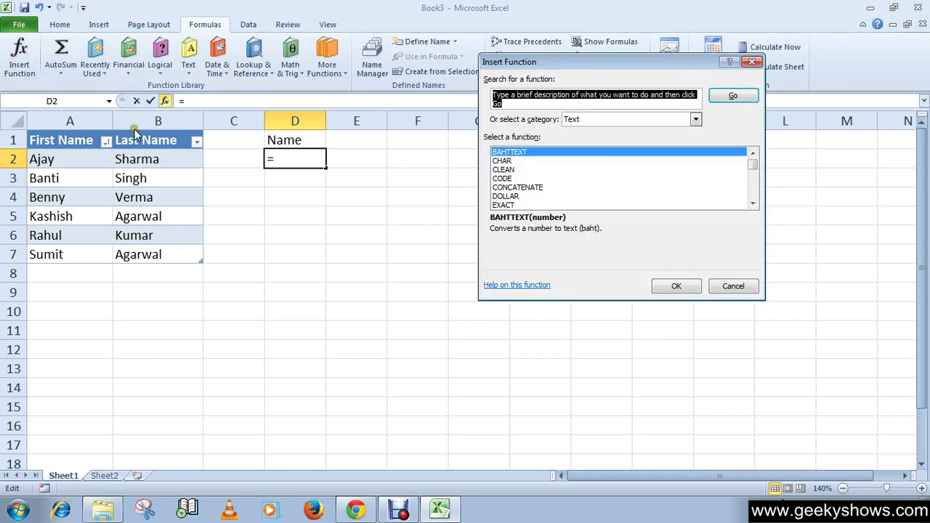
type("concatenate")
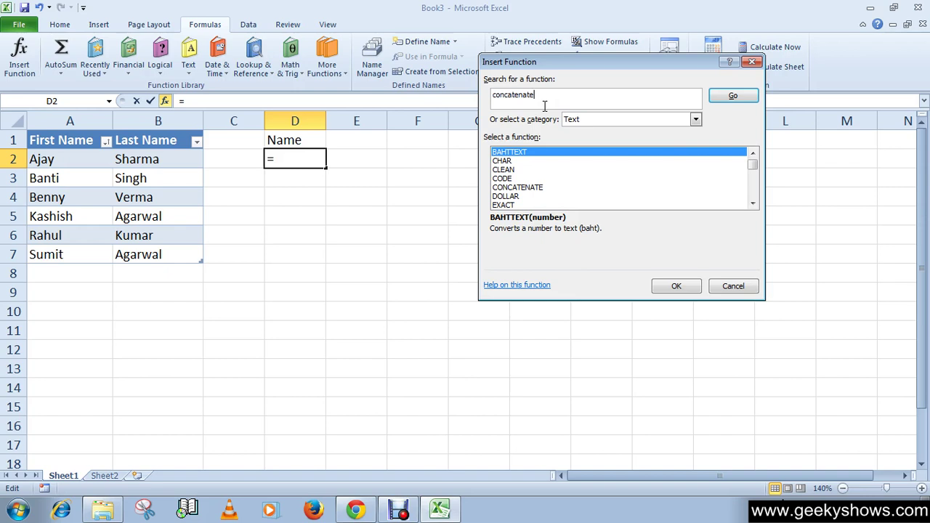
key("Return")
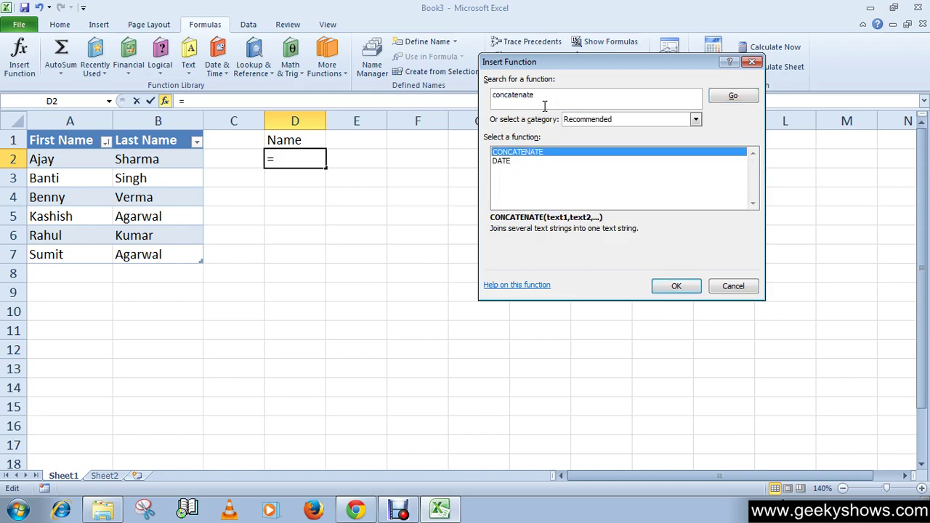
left_click(670, 287)
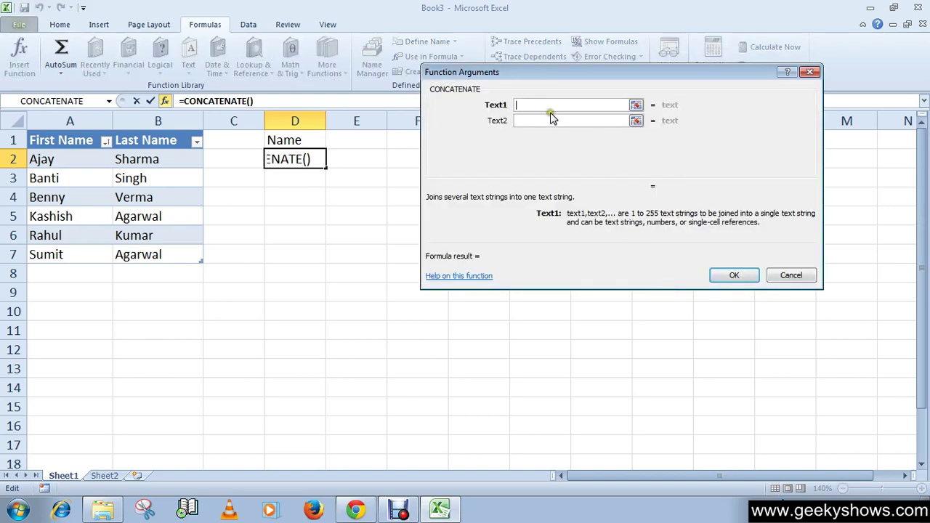
Set the function's Text1 argument to the First Name cell A2, with the arguments dialog moved clear of the formula bar
left_click_drag(548, 72, 523, 140)
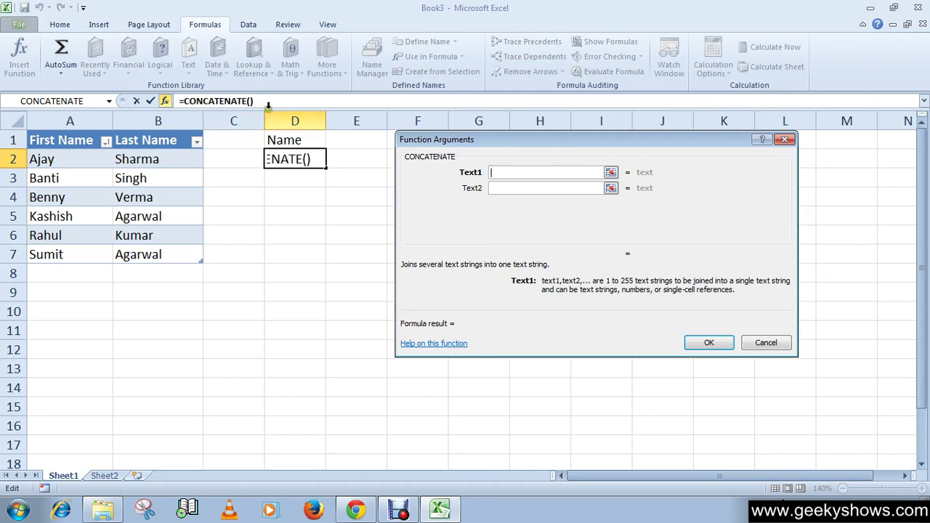
left_click(58, 163)
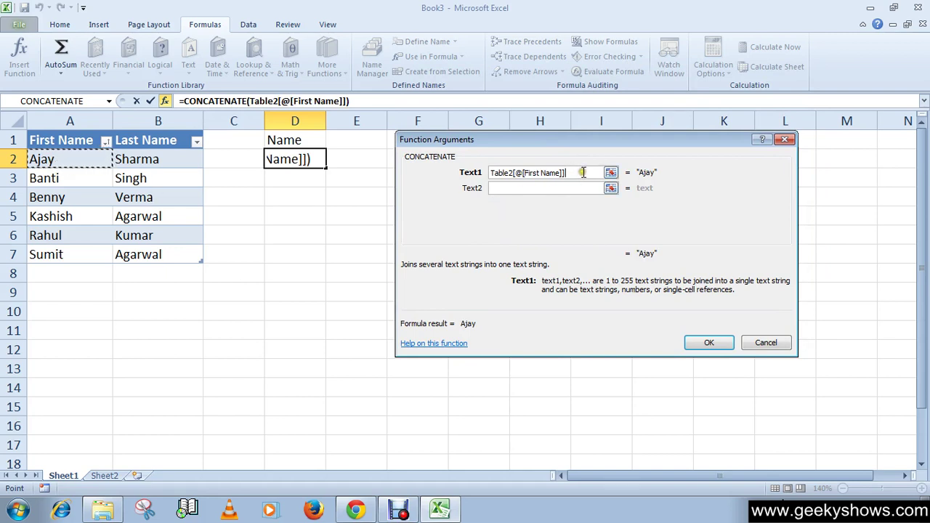
left_click_drag(583, 172, 453, 173)
key("BackSpace")
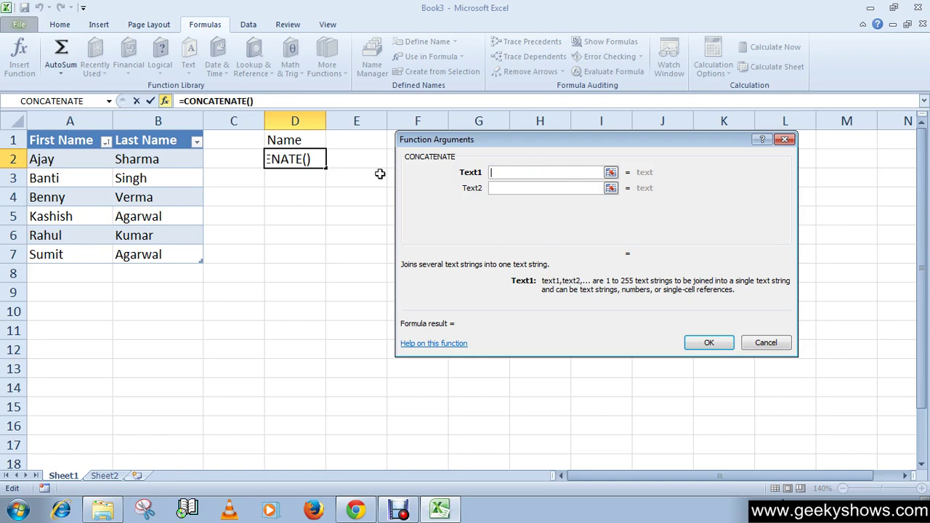
left_click(62, 158)
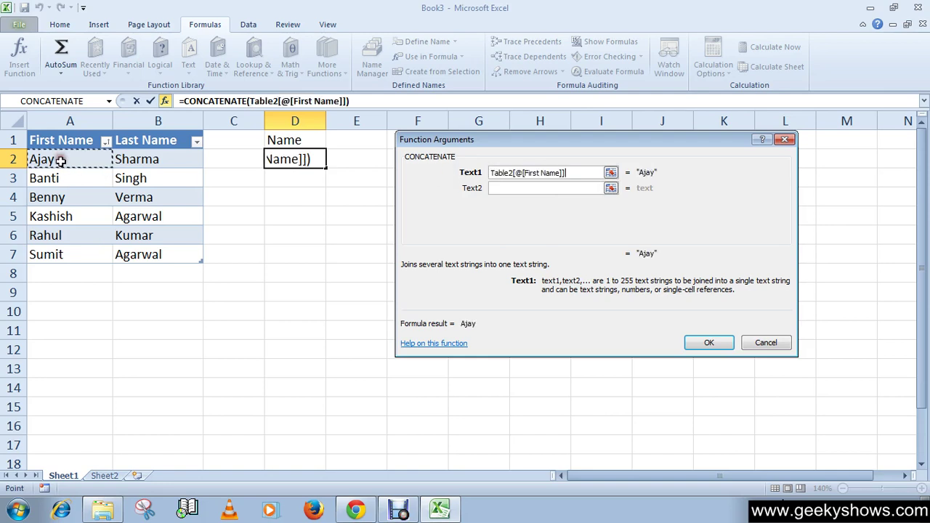
Set Text2 to a quoted space " " and Text3 to the Last Name cell B2, and complete the formula
left_click(516, 188)
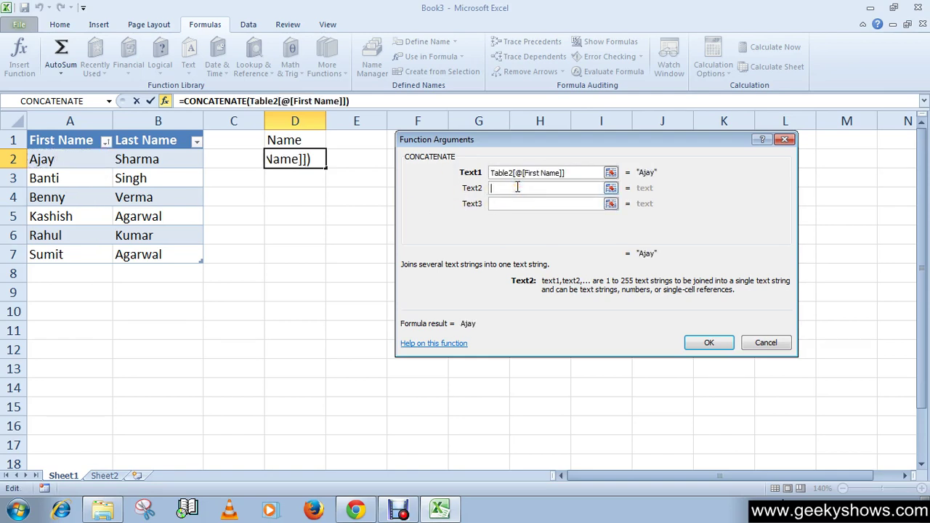
type("\"")
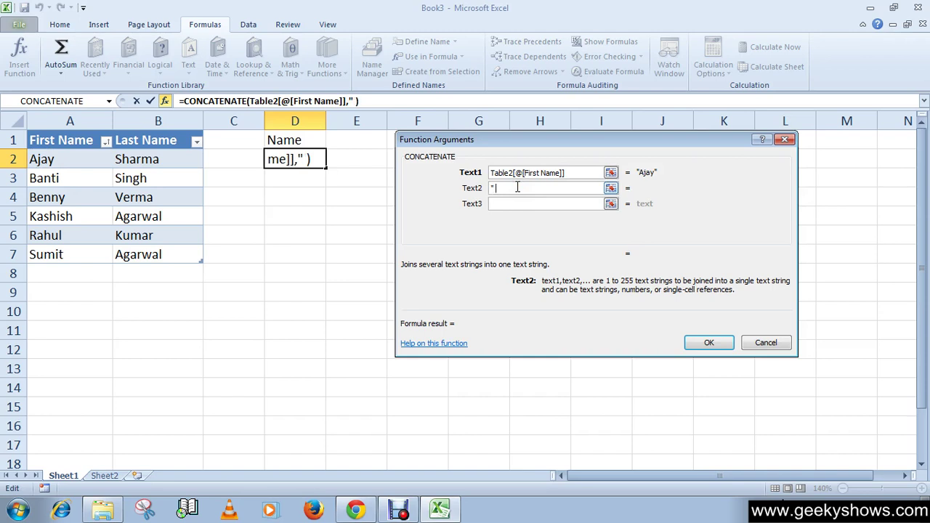
type(" \"")
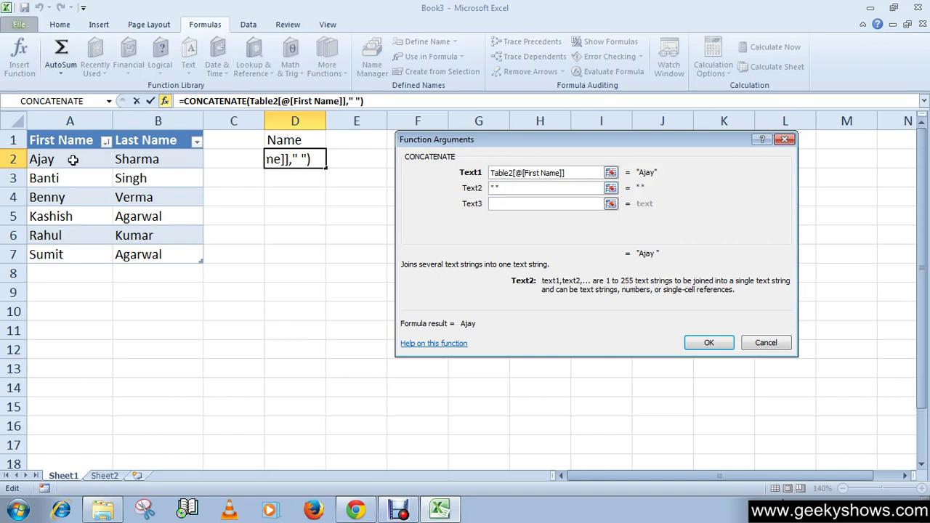
left_click(513, 205)
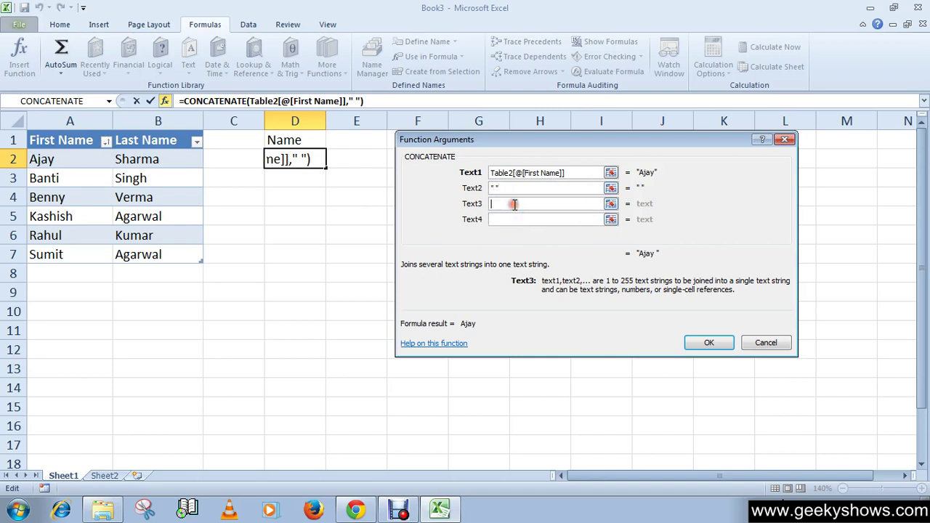
left_click(125, 163)
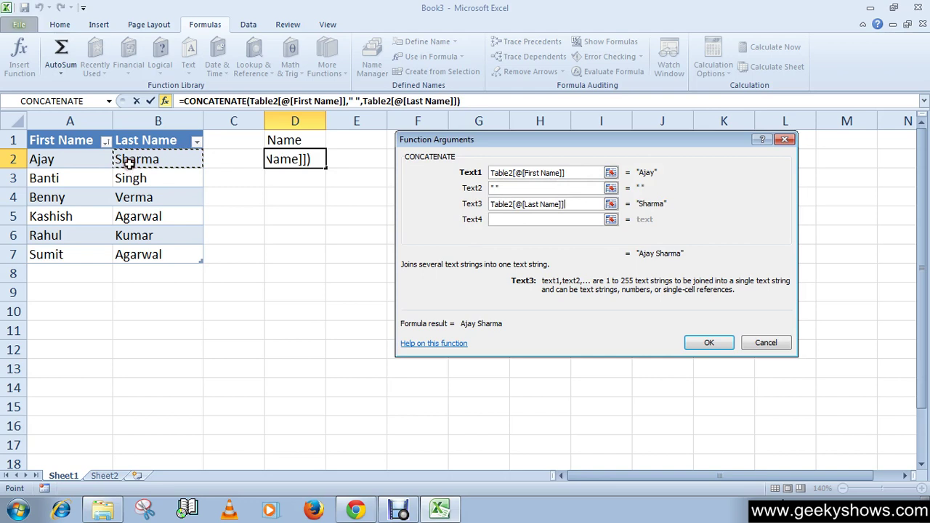
left_click(709, 343)
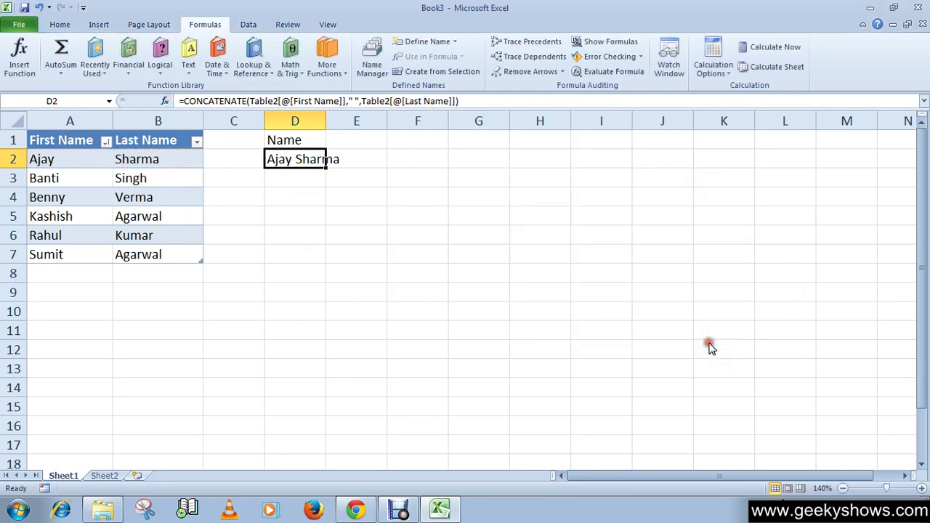
Widen column D enough to fit the combined full name
left_click(289, 191)
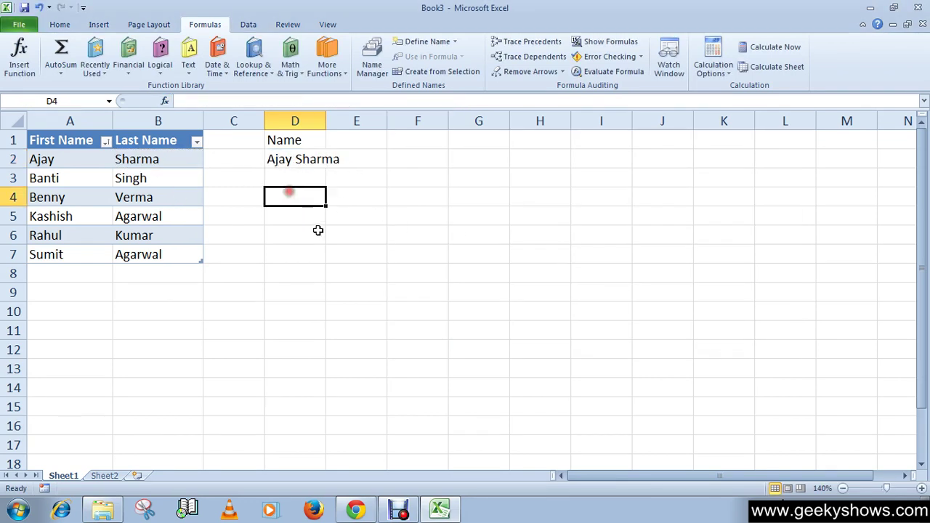
left_click(282, 159)
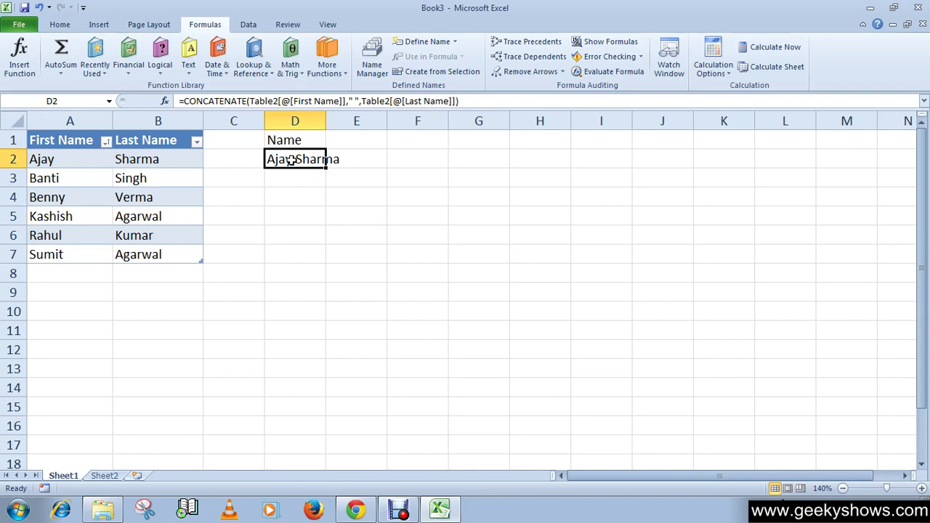
left_click(315, 196)
left_click_drag(326, 121, 382, 122)
Fill the CONCATENATE formula from D2 down to D7 and check the copied cells
left_click(305, 155)
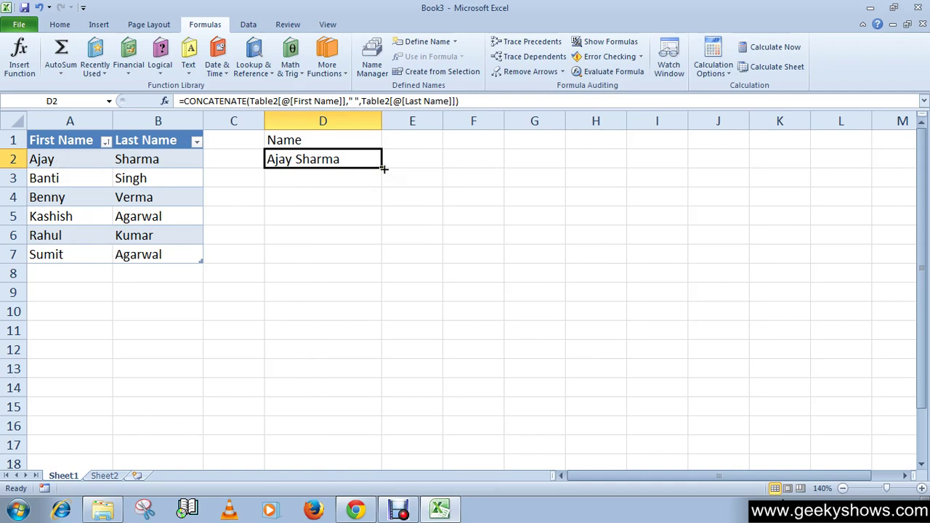
left_click_drag(383, 168, 375, 258)
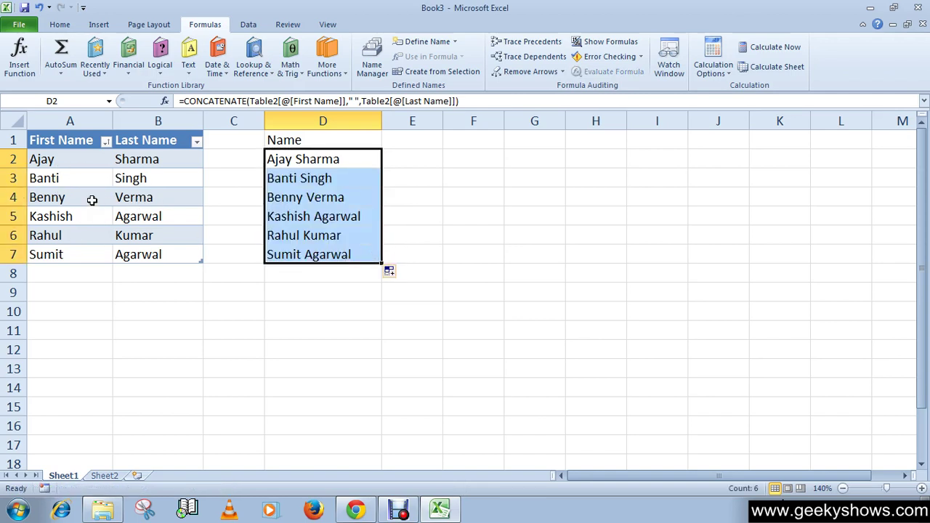
left_click(311, 197)
left_click(329, 180)
left_click(332, 157)
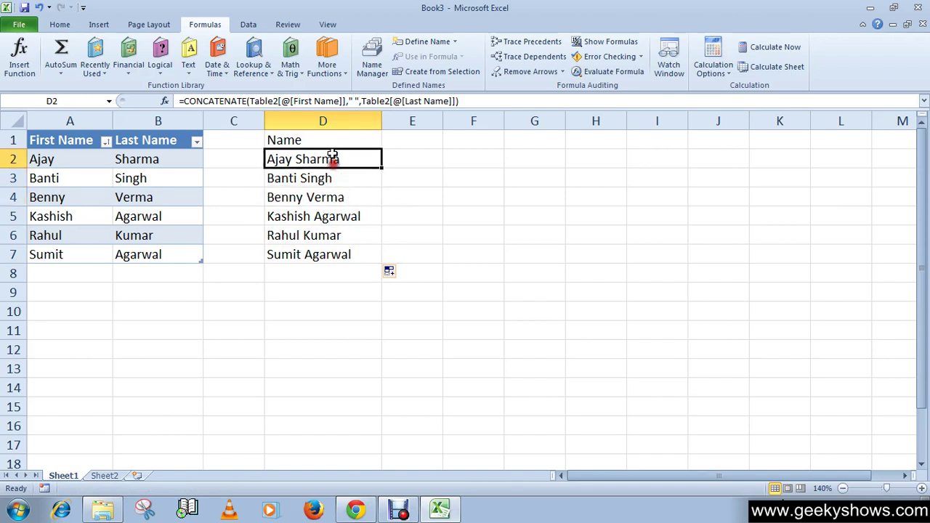
left_click(332, 143)
left_click(322, 175)
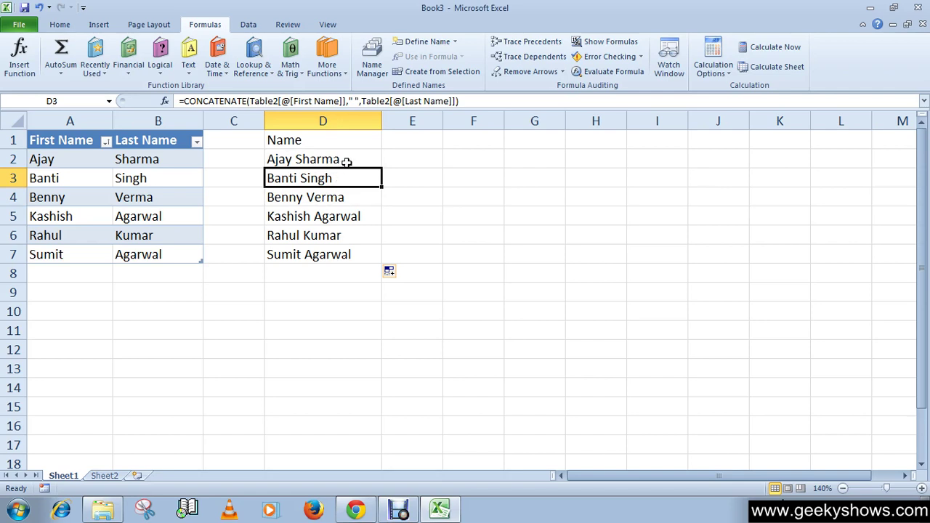
Make the "Name" heading in cell D1 bold
left_click(283, 143)
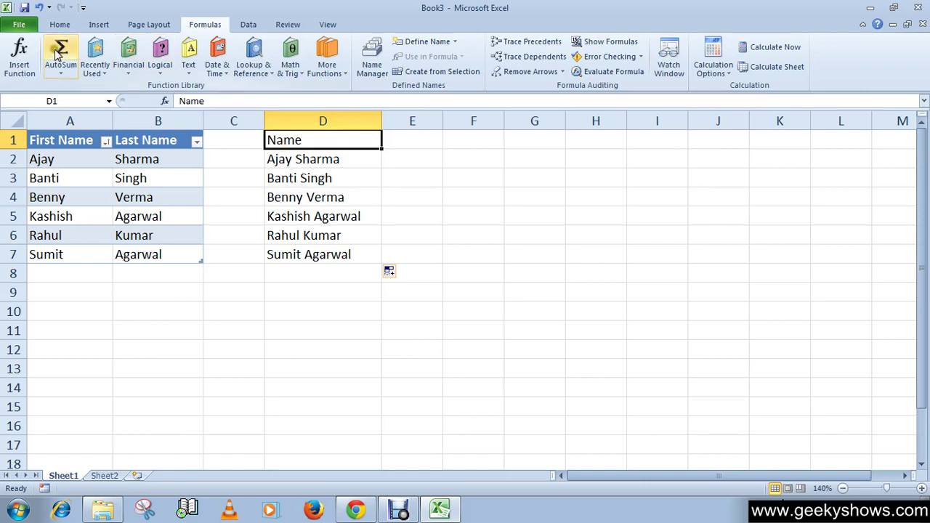
left_click(58, 22)
left_click(114, 67)
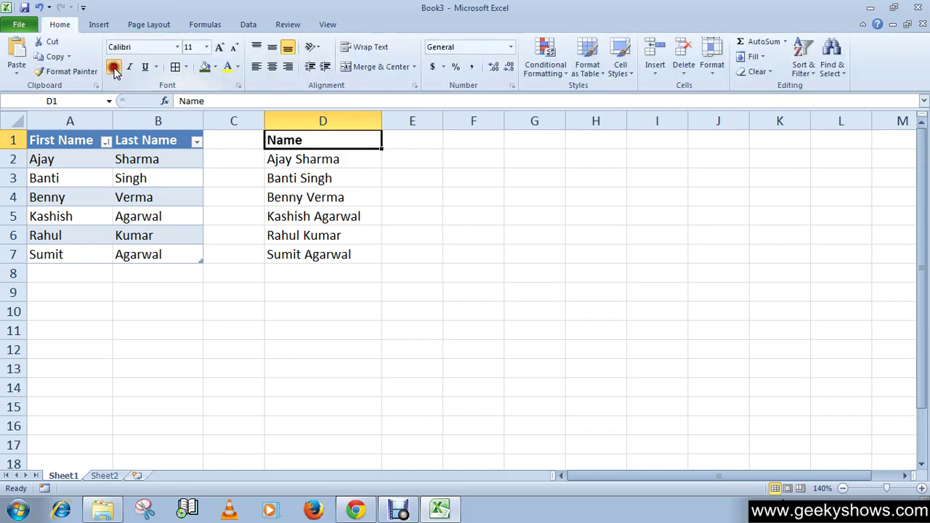
left_click(430, 190)
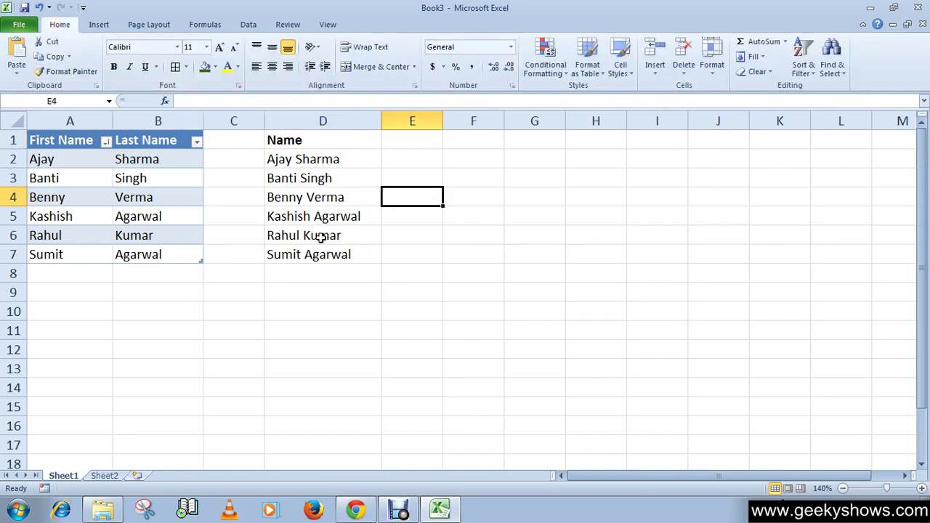